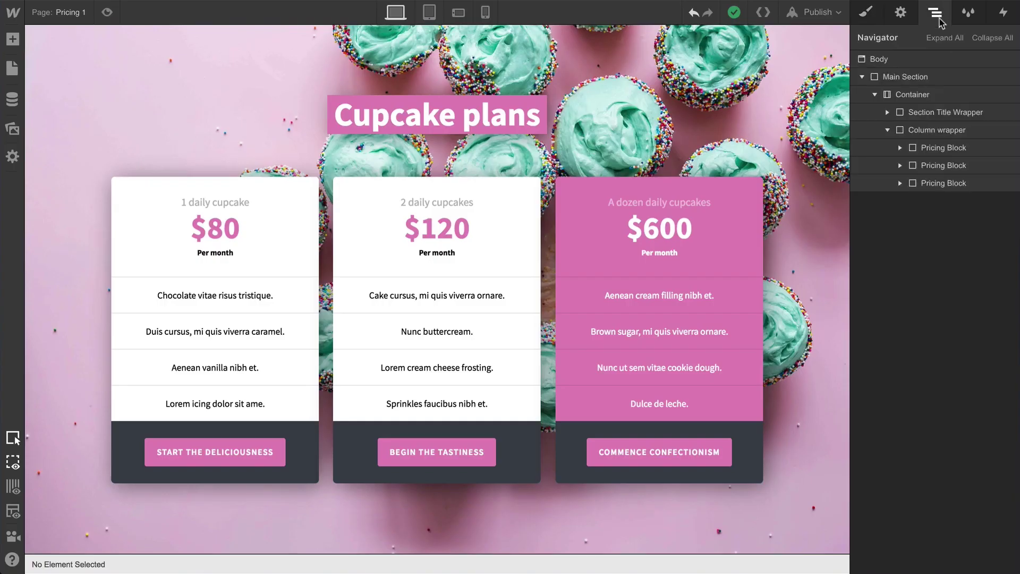
pyautogui.click(989, 148)
pyautogui.click(742, 252)
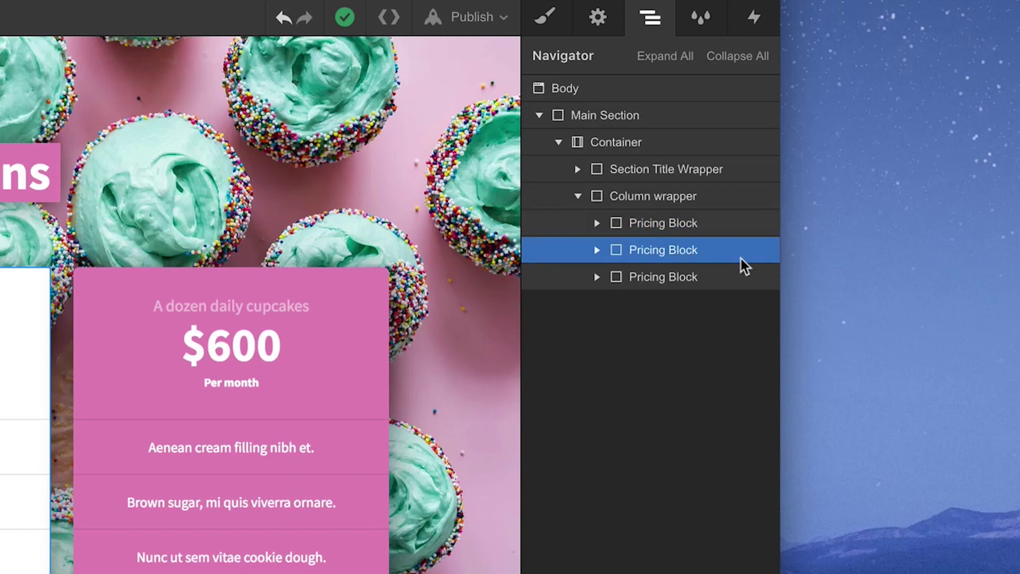
pyautogui.click(741, 275)
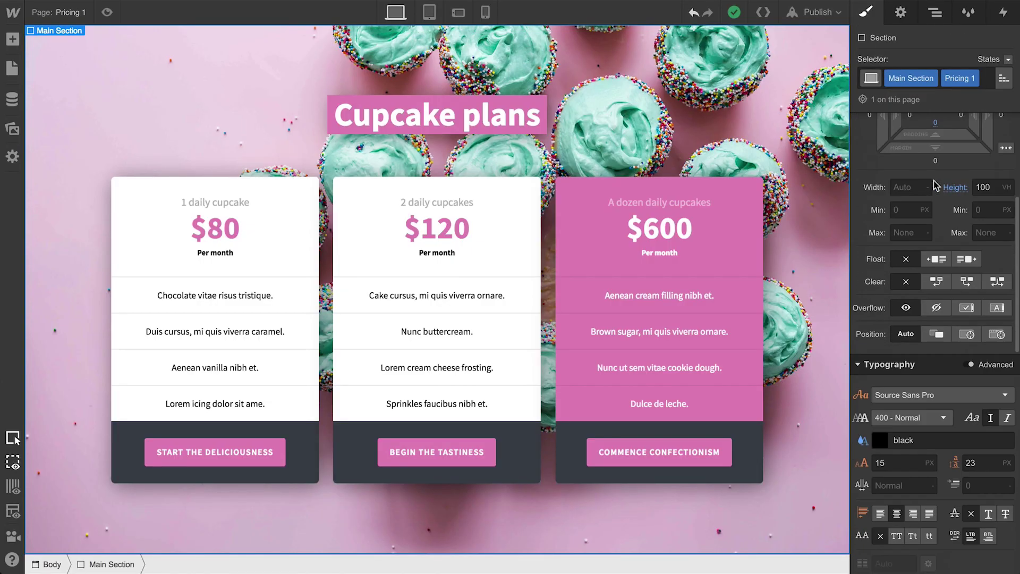
pyautogui.scroll(-5, 936, 185)
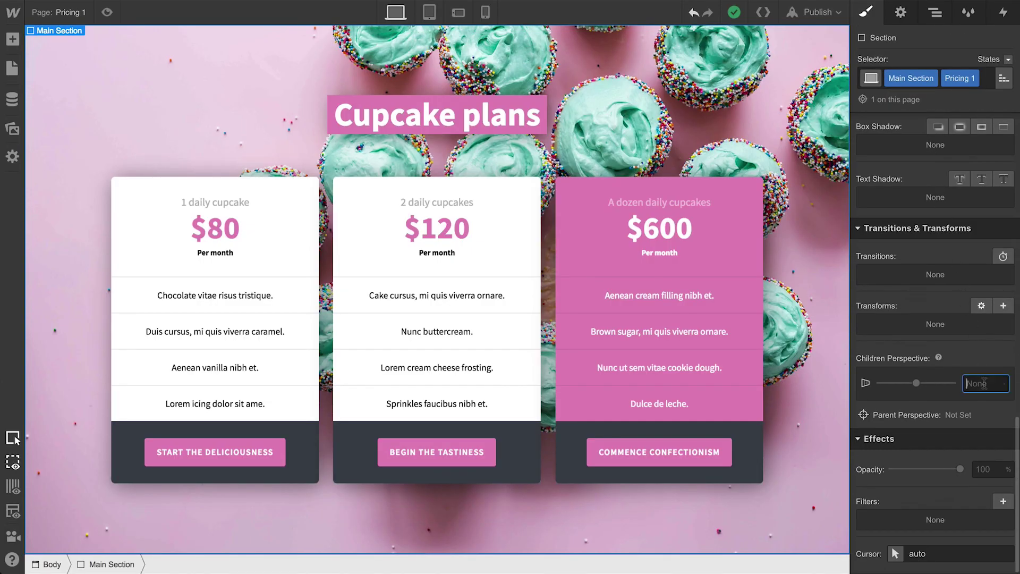
# Set the Main Section's Children Perspective to 1000 px
pyautogui.press('Return')
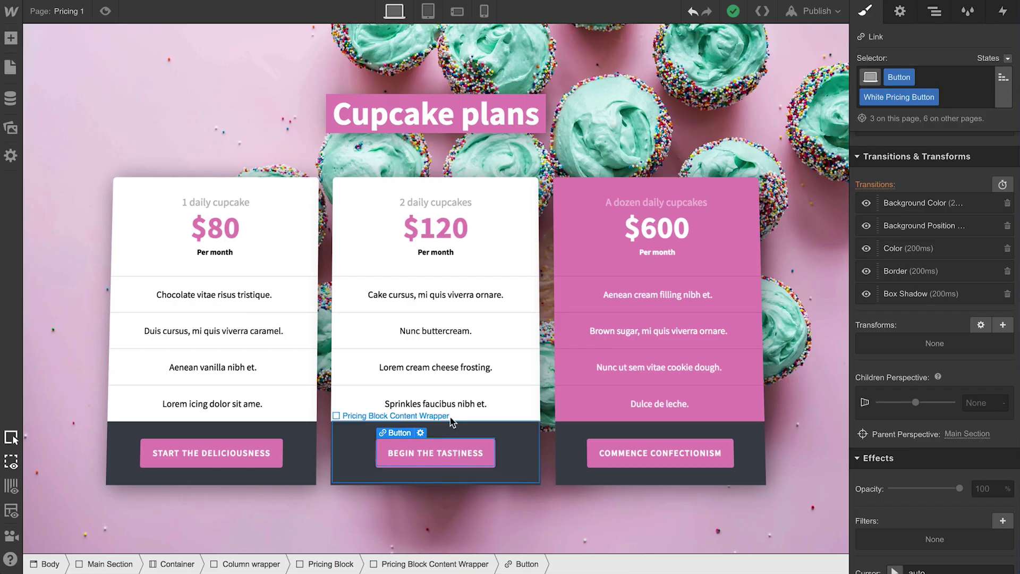
# Add a Move transform pushing the card titles 88 px forward on Z
pyautogui.click(448, 407)
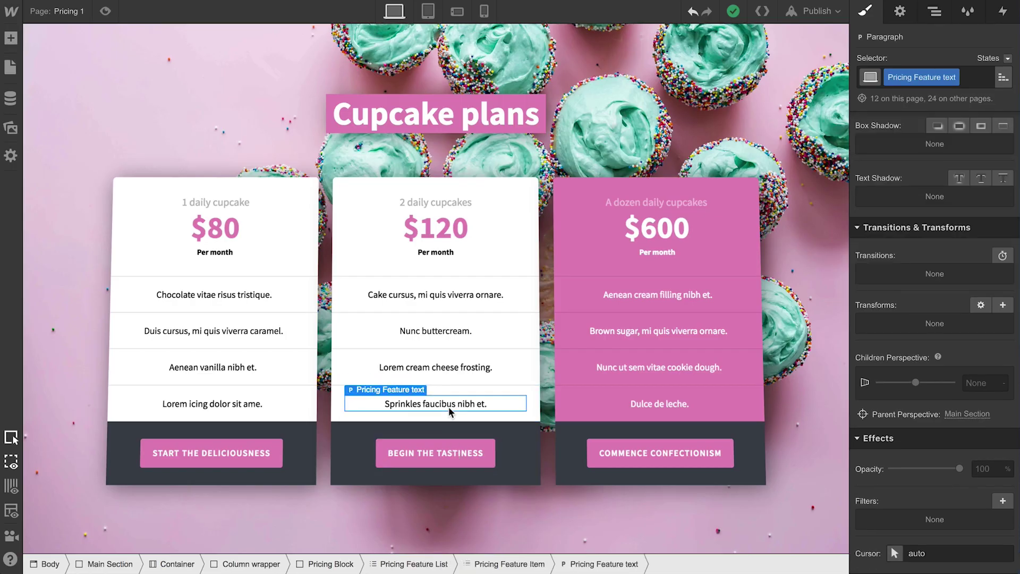
pyautogui.click(442, 231)
pyautogui.click(449, 203)
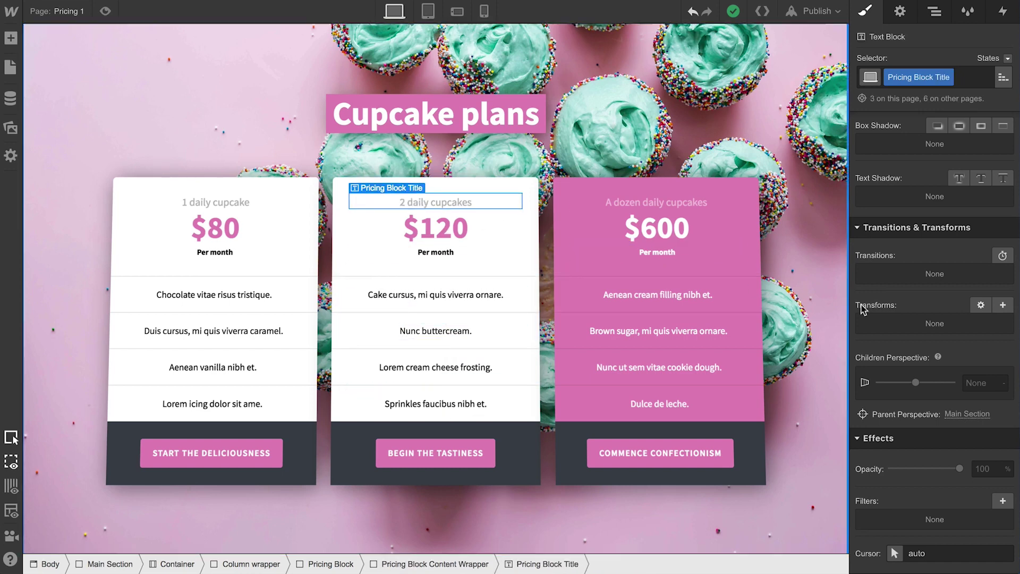
pyautogui.click(1003, 304)
pyautogui.moveTo(915, 446); pyautogui.dragTo(928, 446)
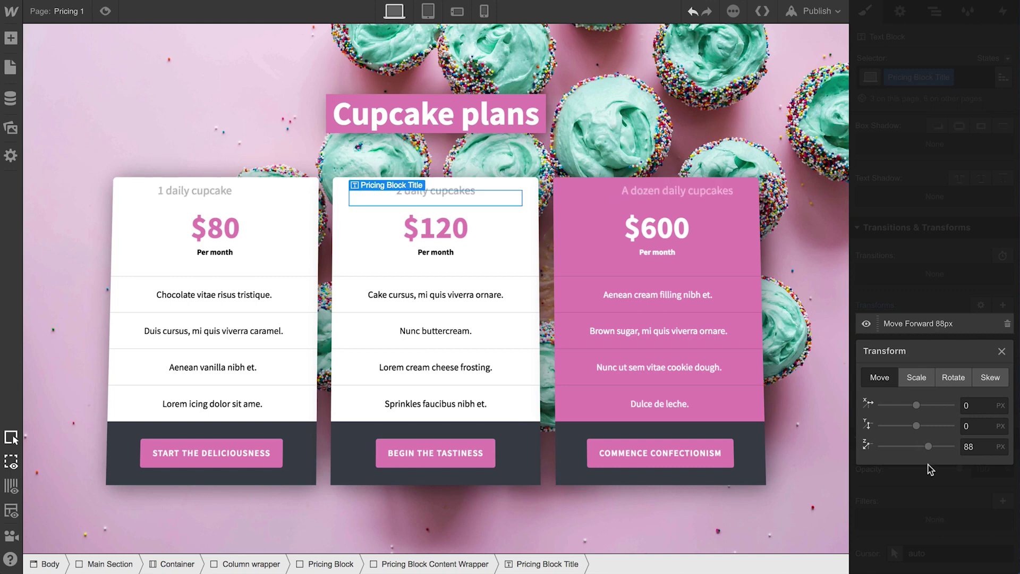
pyautogui.click(924, 469)
# Add a Move transform pushing the prices 194 px forward on Z
pyautogui.click(461, 242)
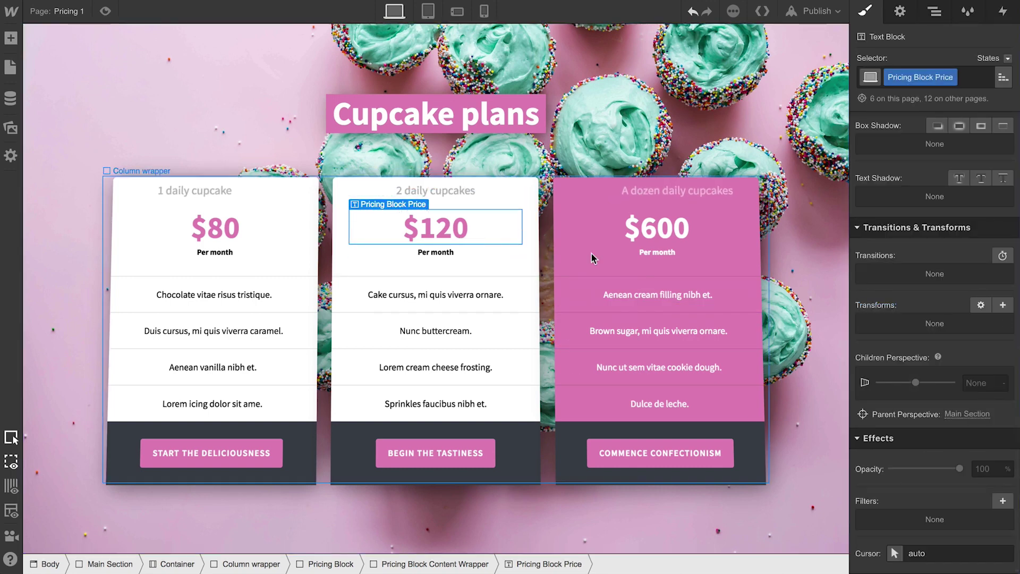
pyautogui.click(995, 306)
pyautogui.moveTo(916, 446); pyautogui.dragTo(943, 446)
pyautogui.click(945, 506)
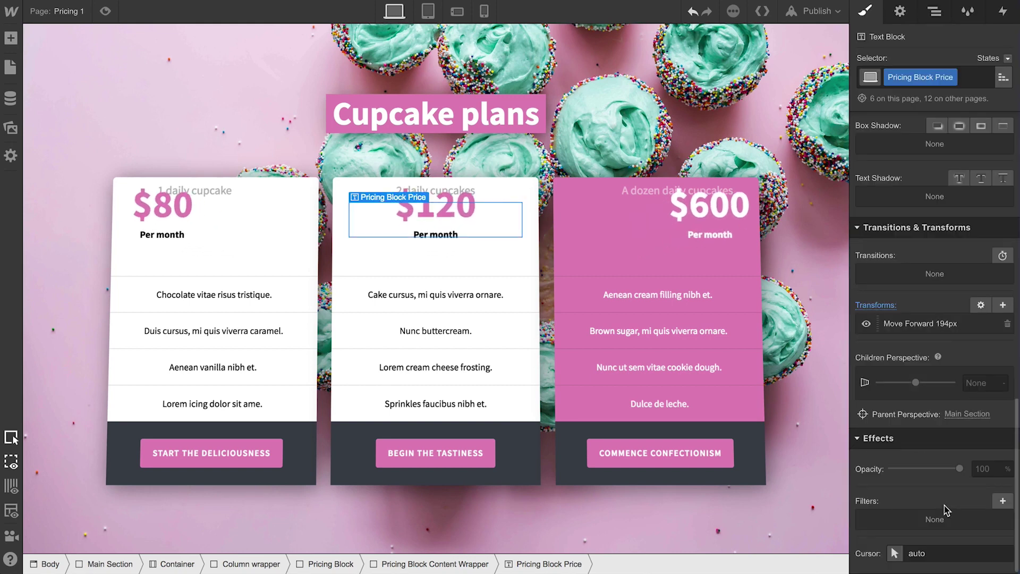
# Add a Move transform pushing the feature lines 93 px forward on Z
pyautogui.click(452, 294)
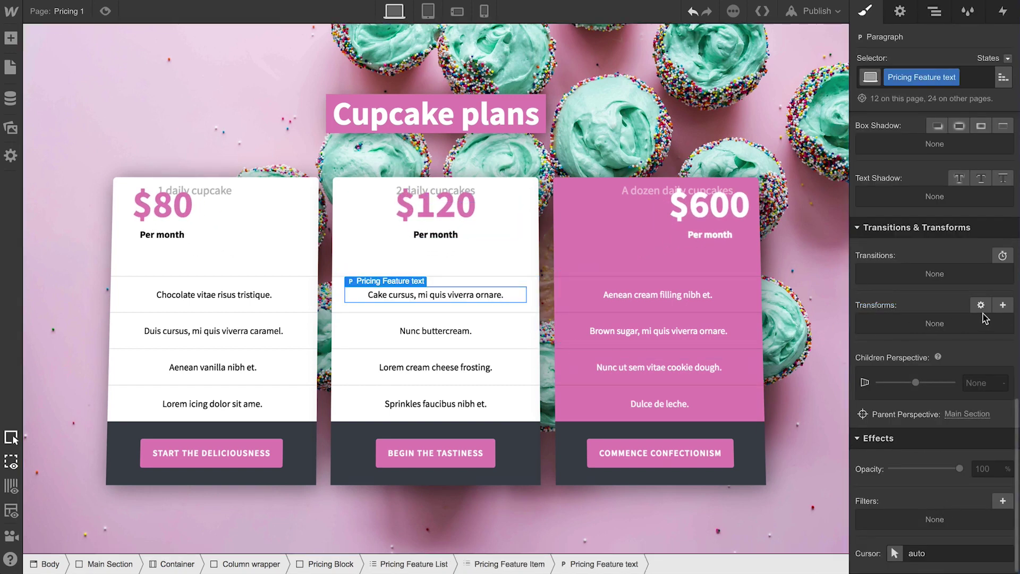
pyautogui.click(1003, 308)
pyautogui.moveTo(916, 446); pyautogui.dragTo(929, 446)
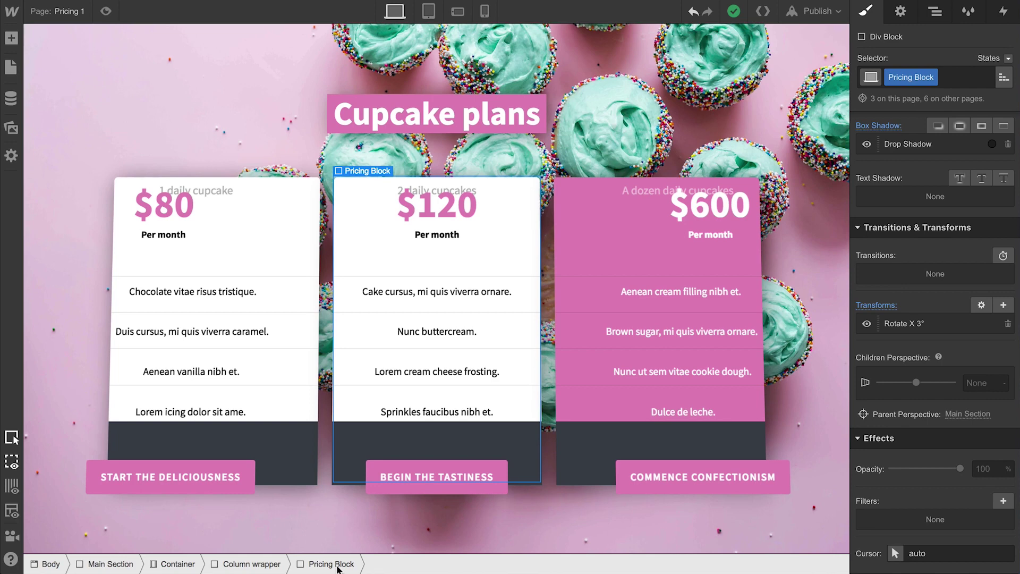
# Add a Scale transform to the Pricing Blocks with Z set to 0.02x
pyautogui.click(1000, 307)
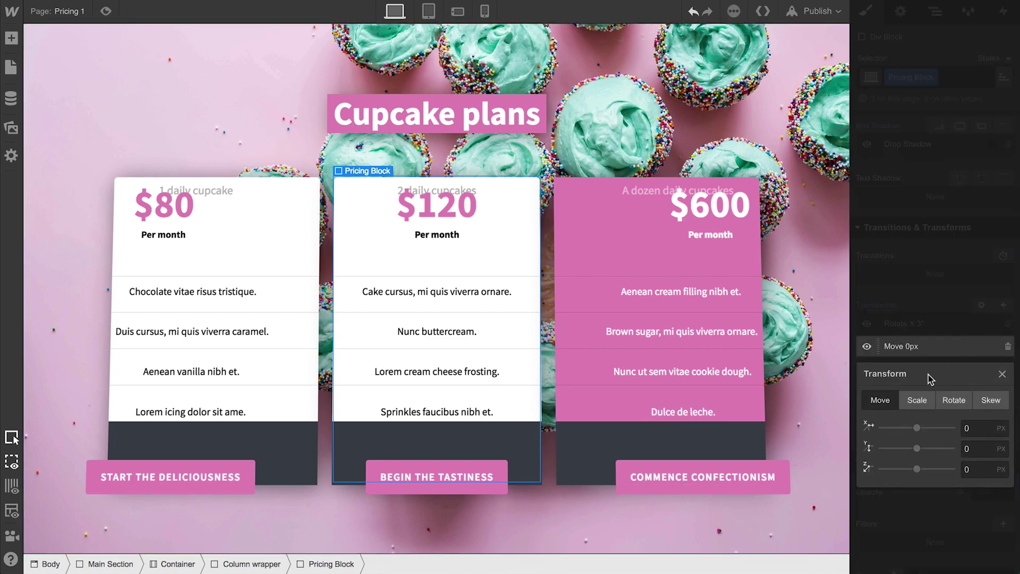
pyautogui.click(912, 400)
pyautogui.moveTo(913, 468); pyautogui.dragTo(875, 470)
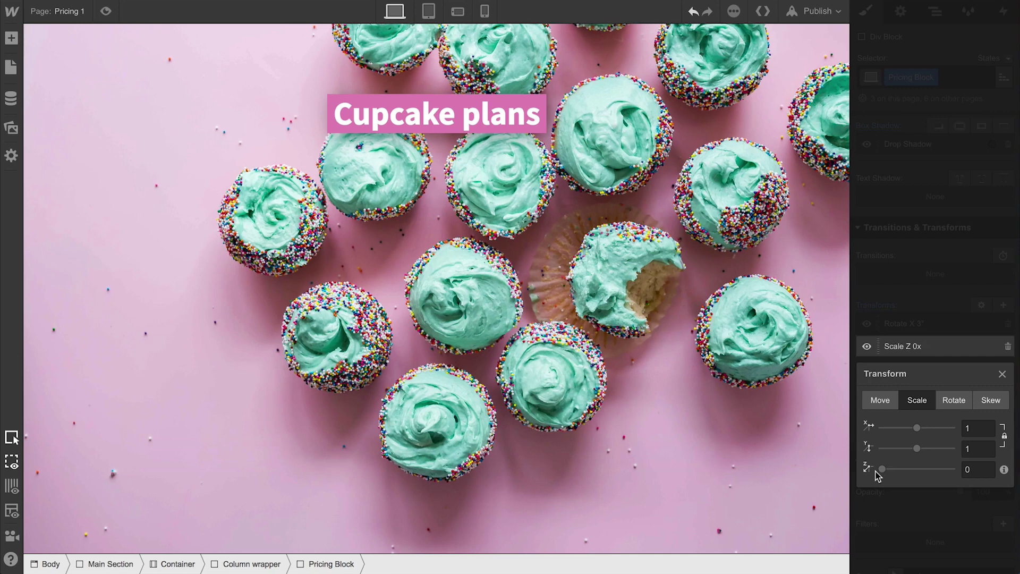
pyautogui.moveTo(875, 471); pyautogui.dragTo(878, 470)
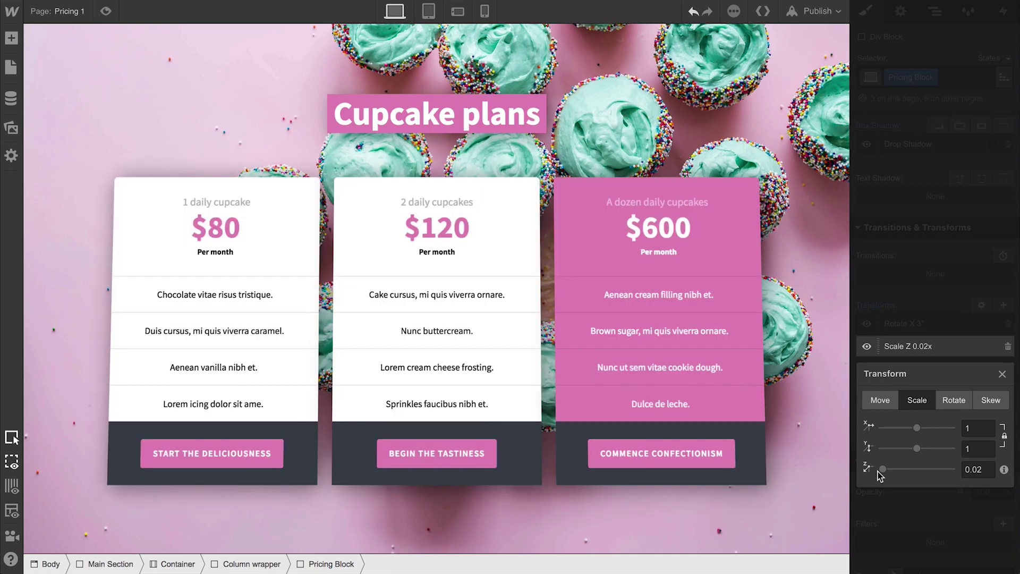
pyautogui.click(887, 508)
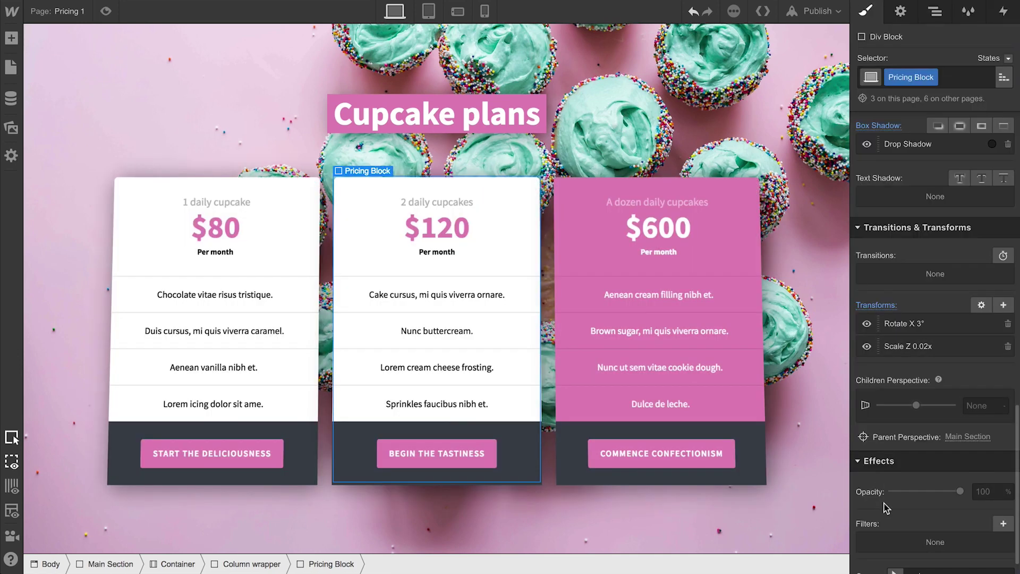
# In the Pricing Block's Hover state, raise the Z scale to 1.06x
pyautogui.click(1008, 59)
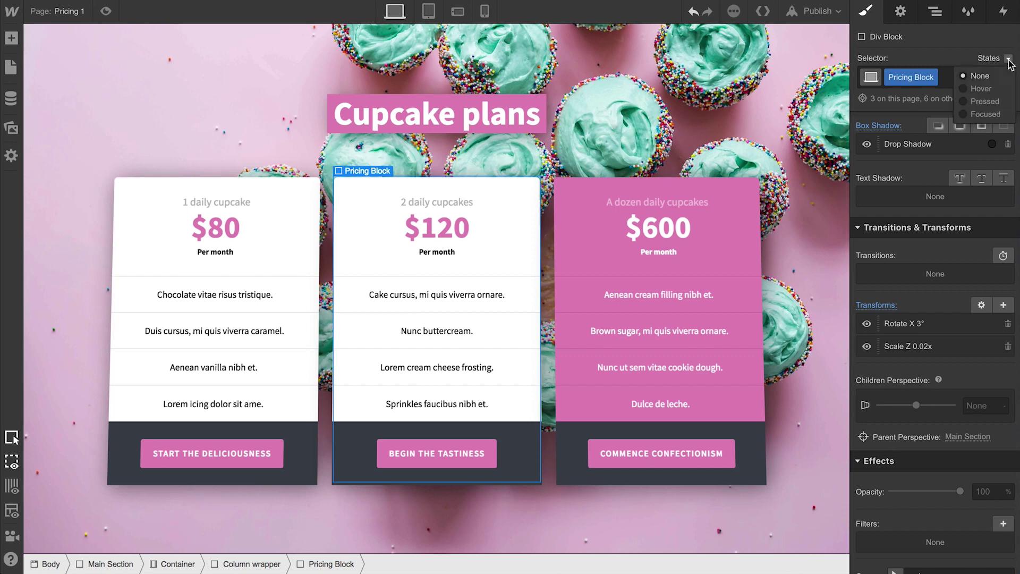
pyautogui.click(984, 87)
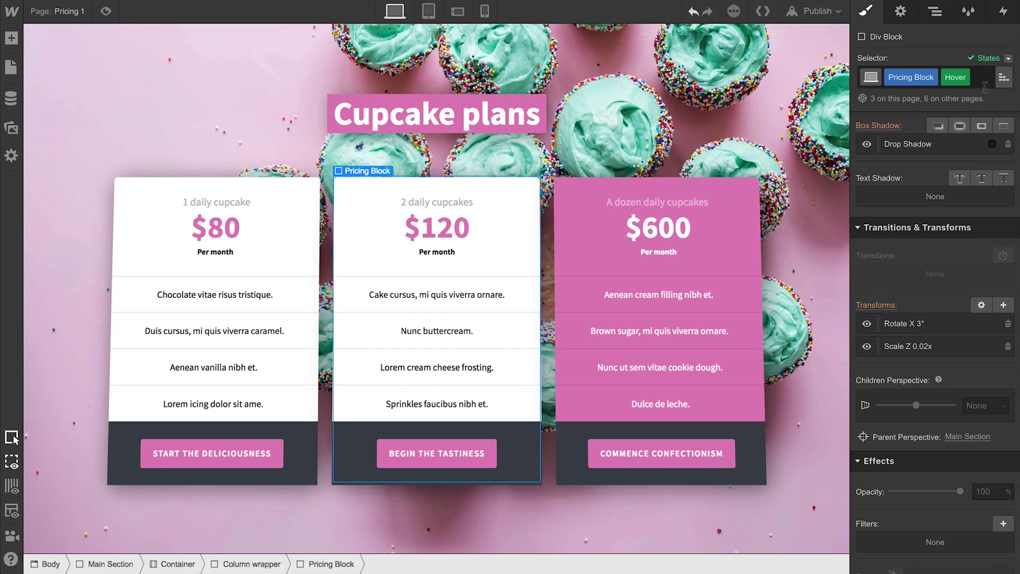
pyautogui.click(924, 346)
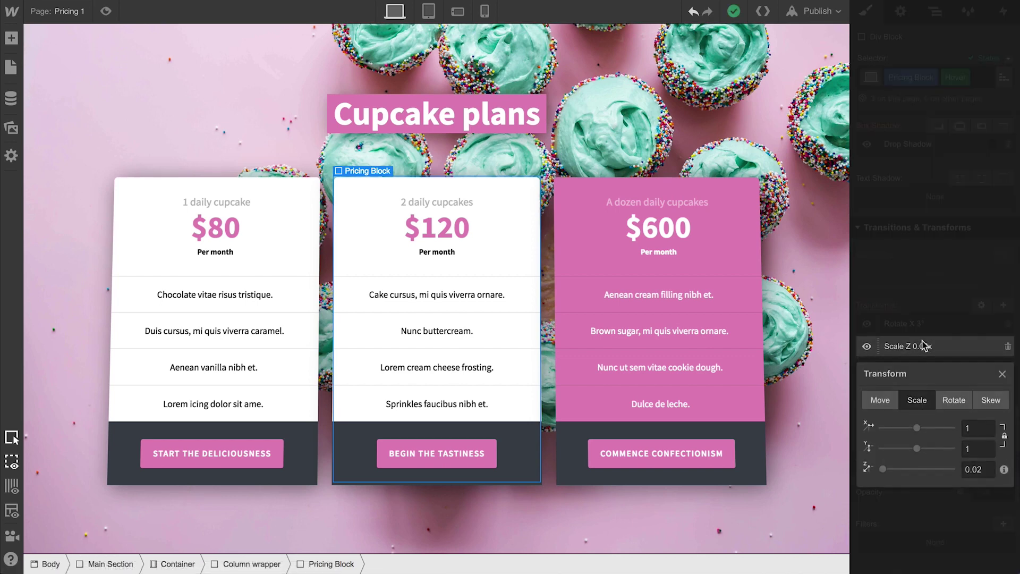
pyautogui.moveTo(884, 468); pyautogui.dragTo(916, 470)
pyautogui.click(915, 505)
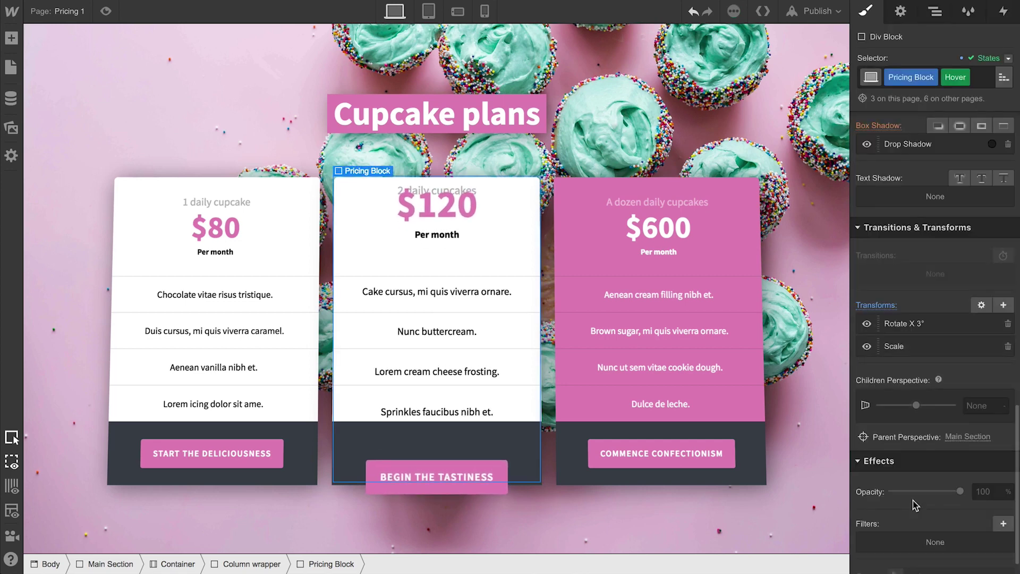
# Deselect the card and preview the page to watch the cards animate
pyautogui.click(831, 442)
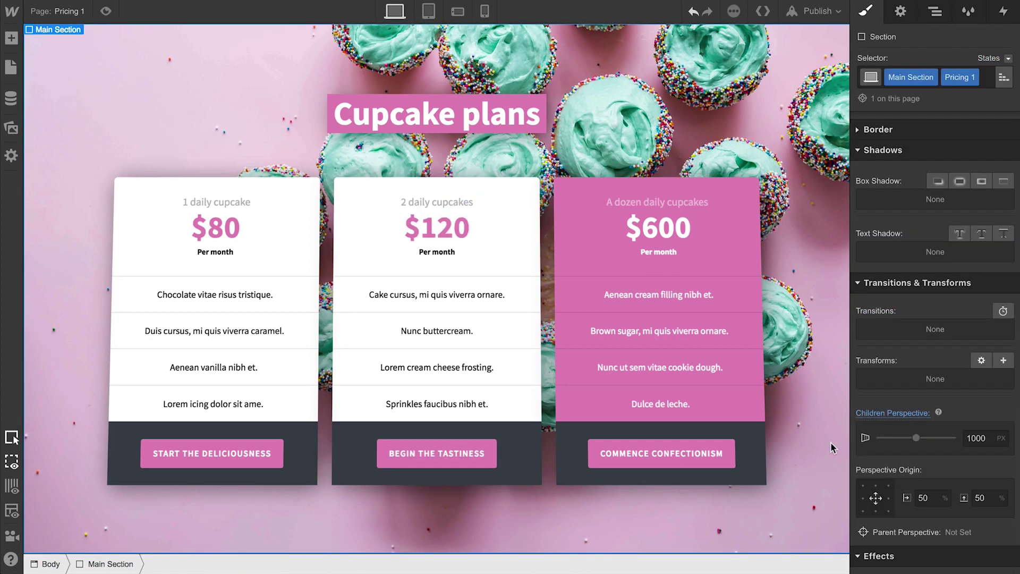
pyautogui.press('Escape')
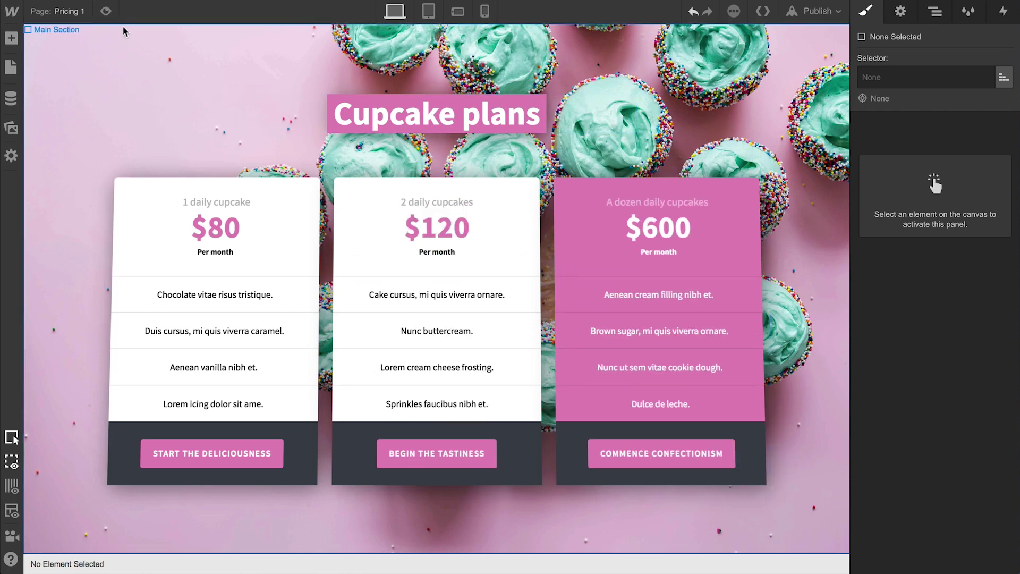
pyautogui.click(106, 10)
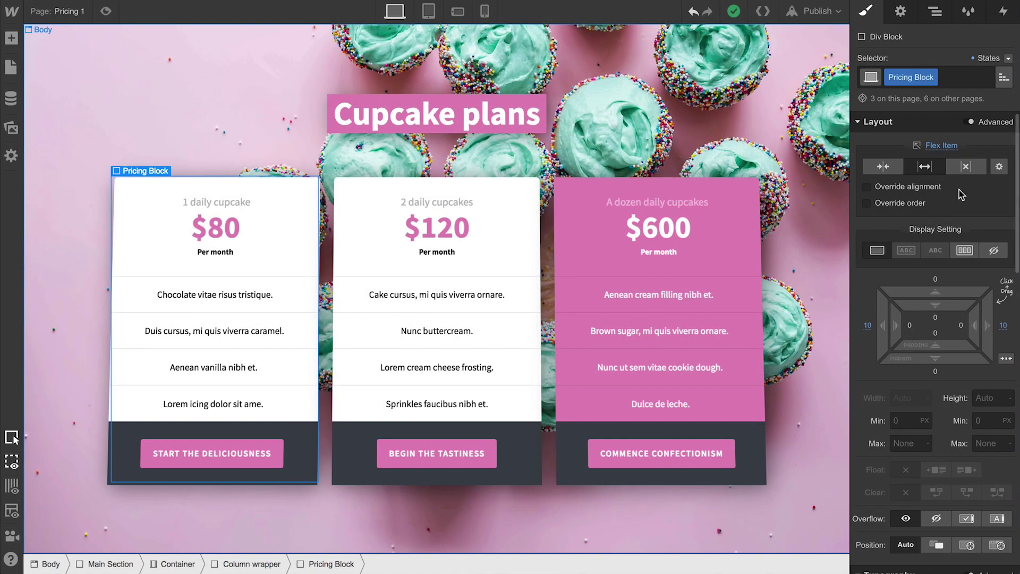
# Give the Pricing Block a 500 ms Transform transition instead of Opacity, then preview
pyautogui.scroll(-5, 959, 190)
pyautogui.scroll(-5, 959, 190)
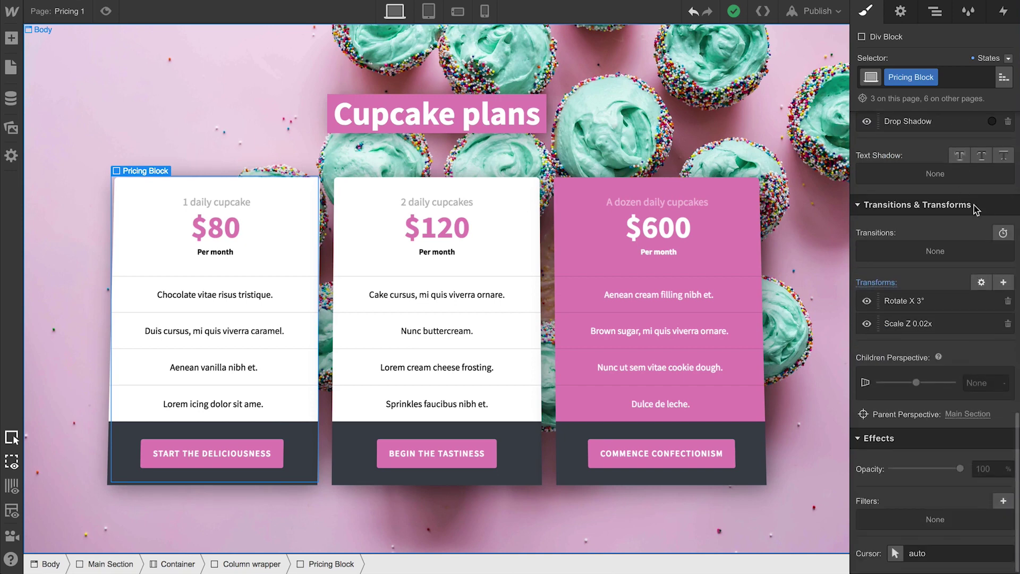
pyautogui.click(1001, 234)
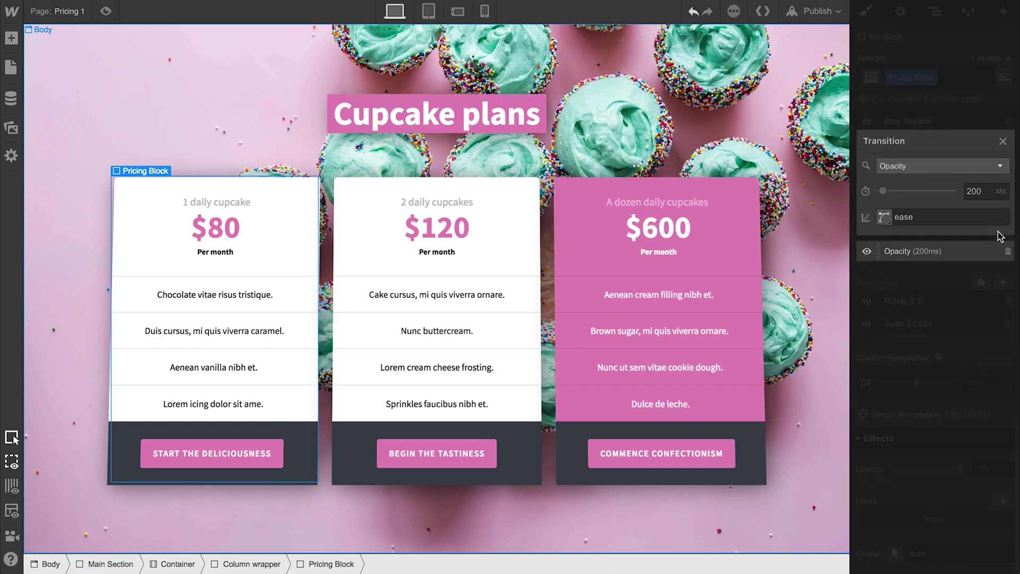
pyautogui.click(956, 169)
pyautogui.scroll(-1, 961, 206)
pyautogui.click(942, 222)
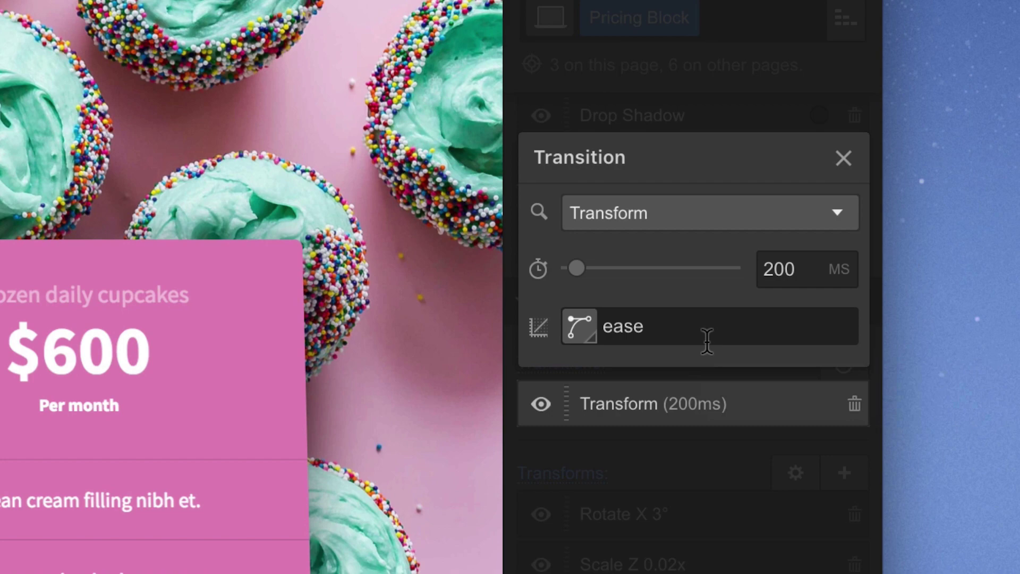
pyautogui.click(799, 268)
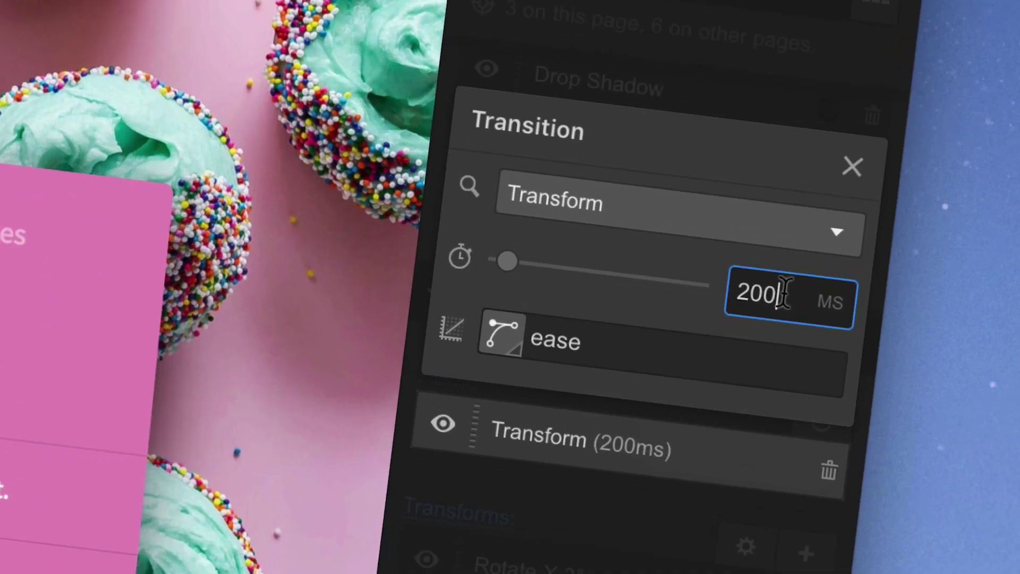
pyautogui.hotkey('ctrl', 'a')
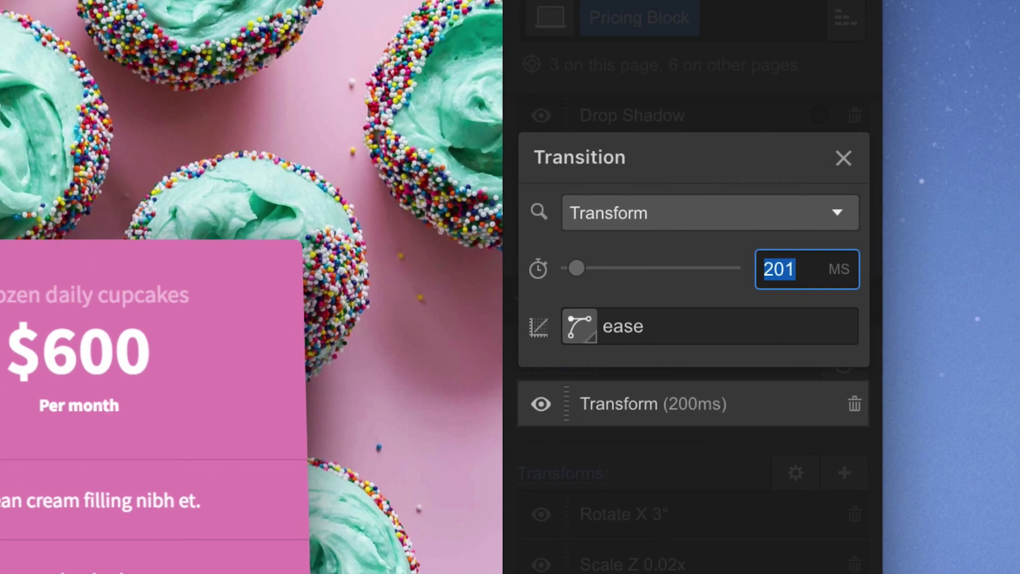
pyautogui.write('500')
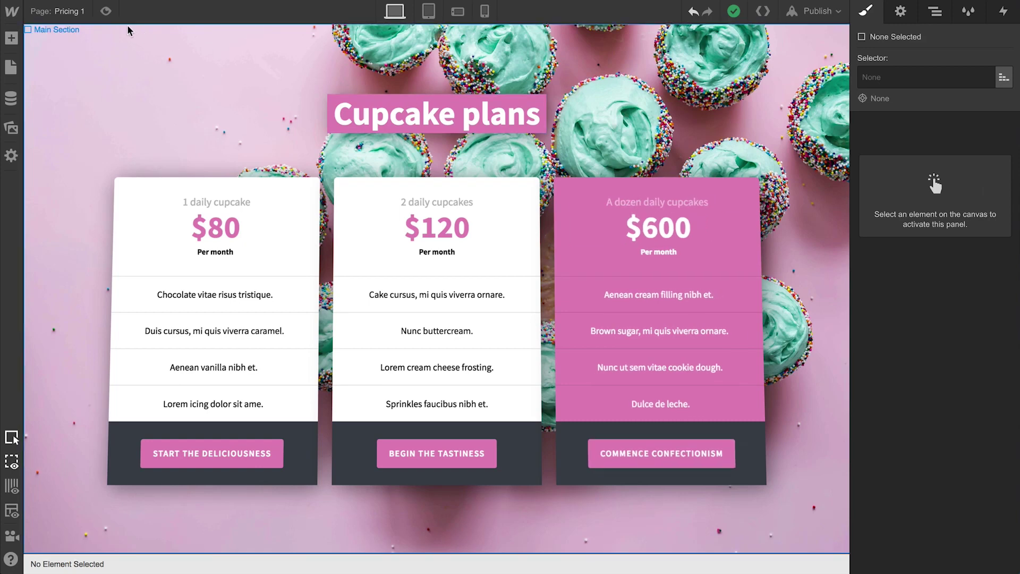
pyautogui.click(106, 10)
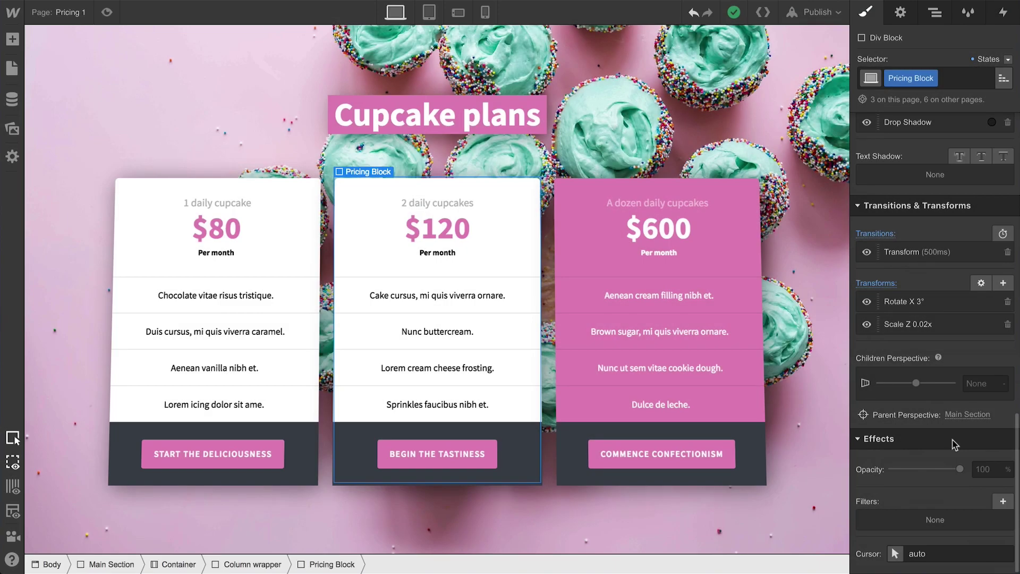
# Set the cards' Hover state rotation to 0 deg and preview the effect
pyautogui.scroll(15, 952, 440)
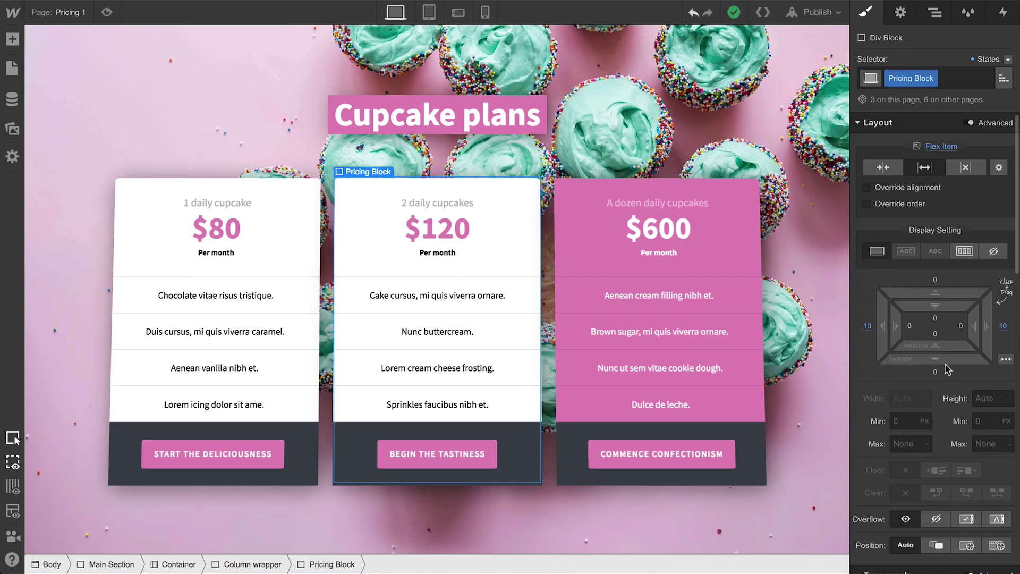
pyautogui.click(989, 59)
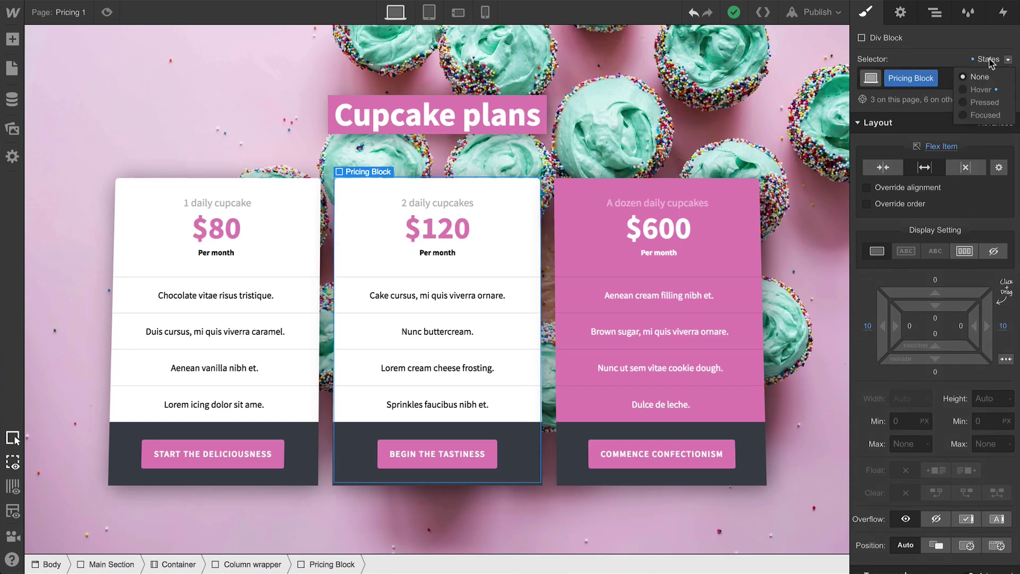
pyautogui.click(980, 90)
pyautogui.scroll(-15, 973, 154)
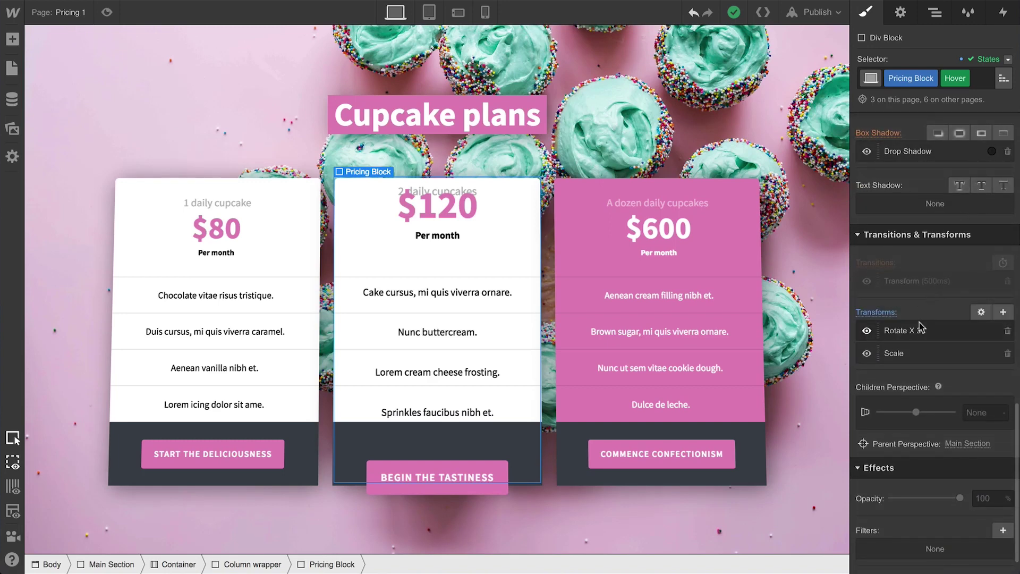
pyautogui.click(920, 331)
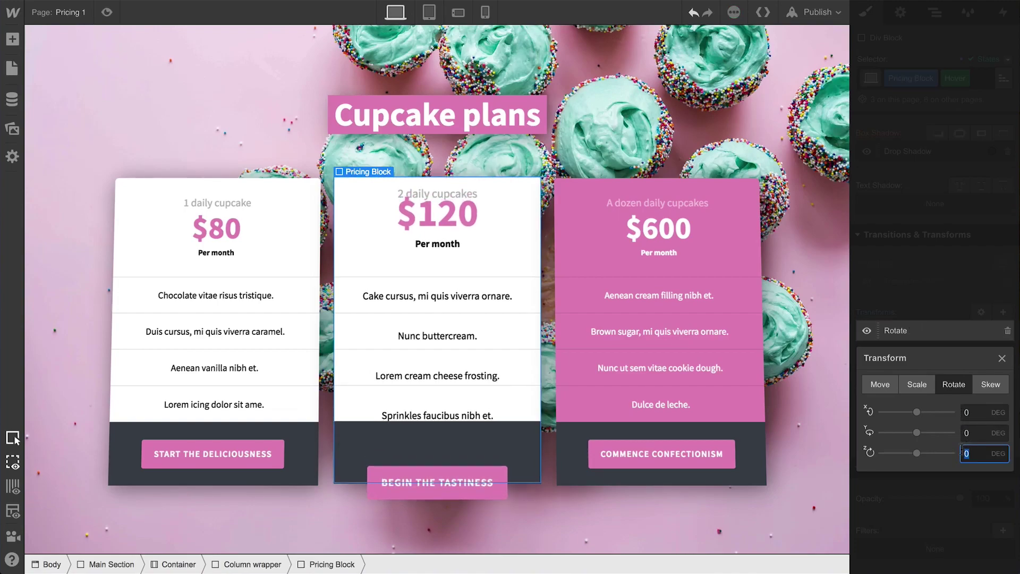
pyautogui.click(106, 12)
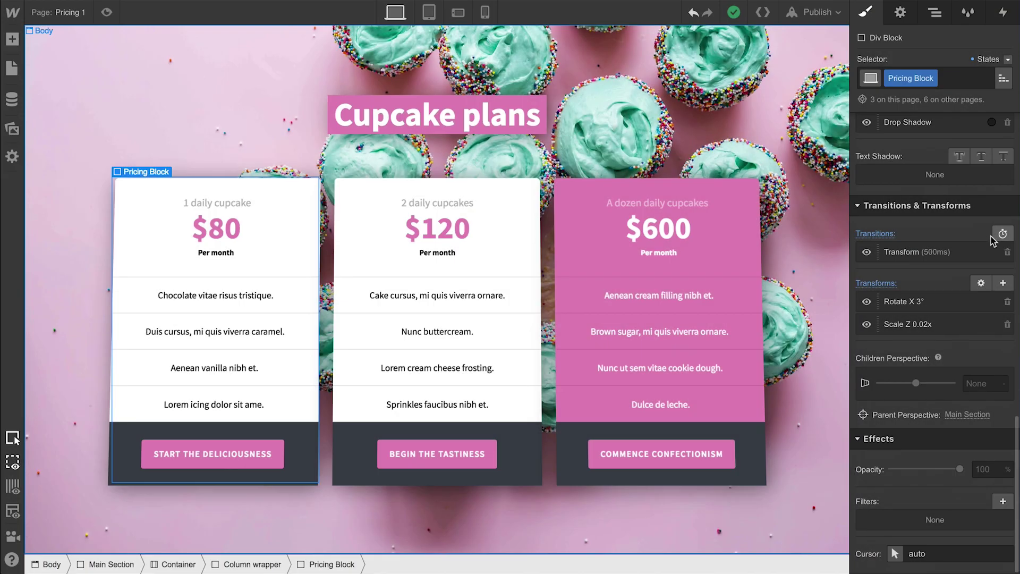
# Change the Transform transition's easing to Ease Out Circ and preview again
pyautogui.click(991, 253)
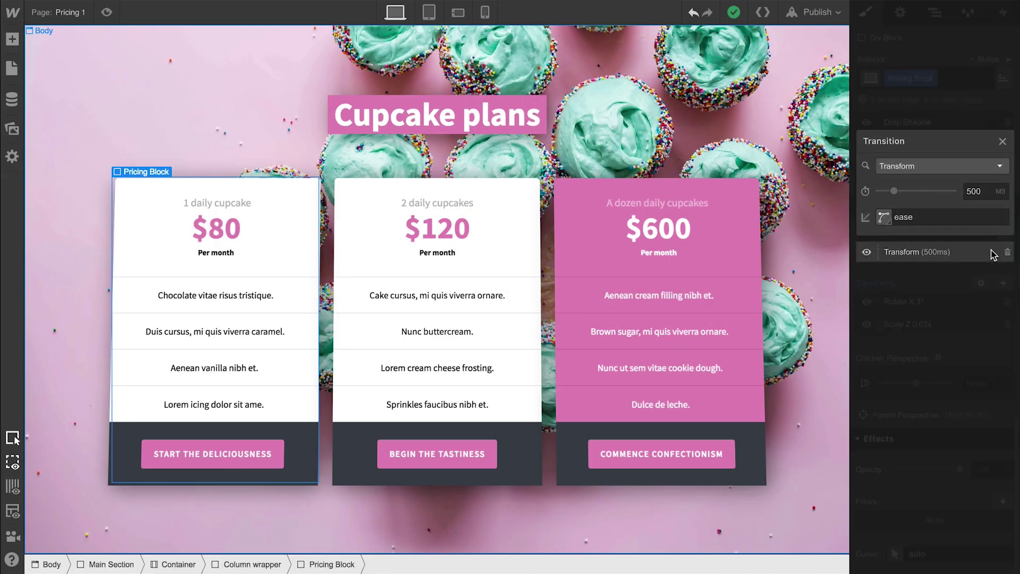
pyautogui.click(884, 218)
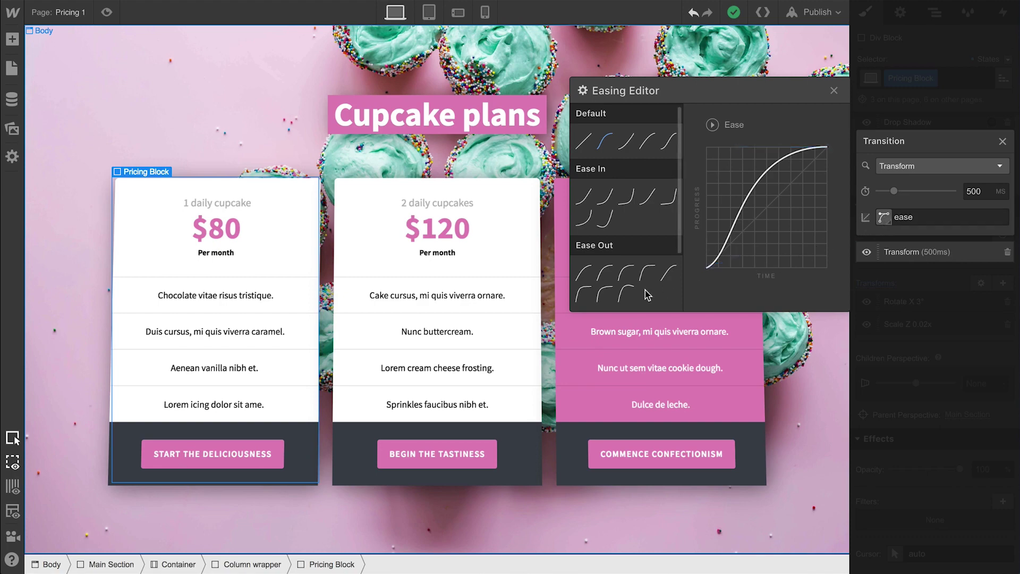
pyautogui.click(605, 294)
pyautogui.hotkey('ctrl', 'shift', 'p')
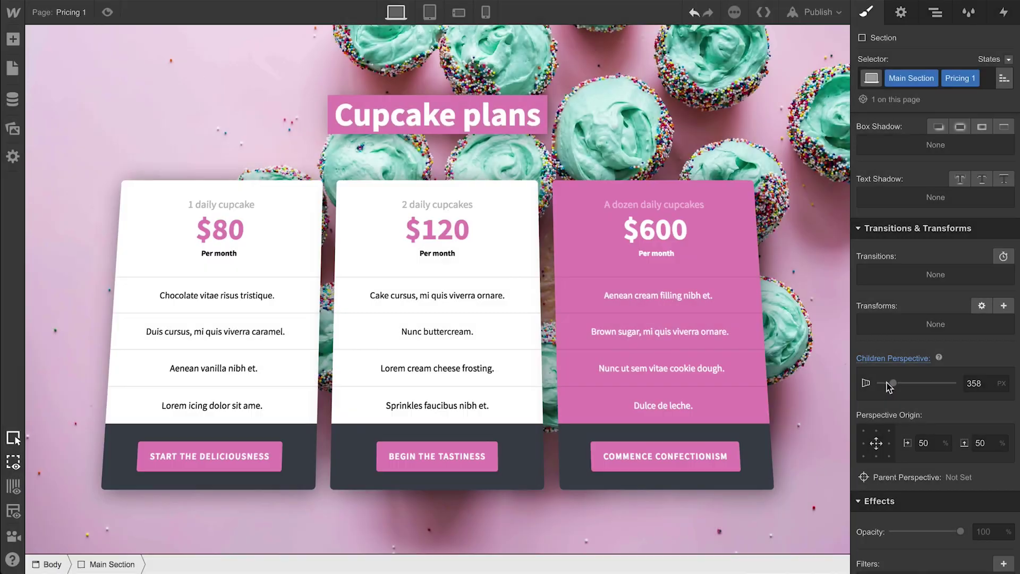
# Set 1215 px children perspective, move the button forward in Z, and adjust hover Scale Z
pyautogui.moveTo(888, 383); pyautogui.dragTo(930, 383)
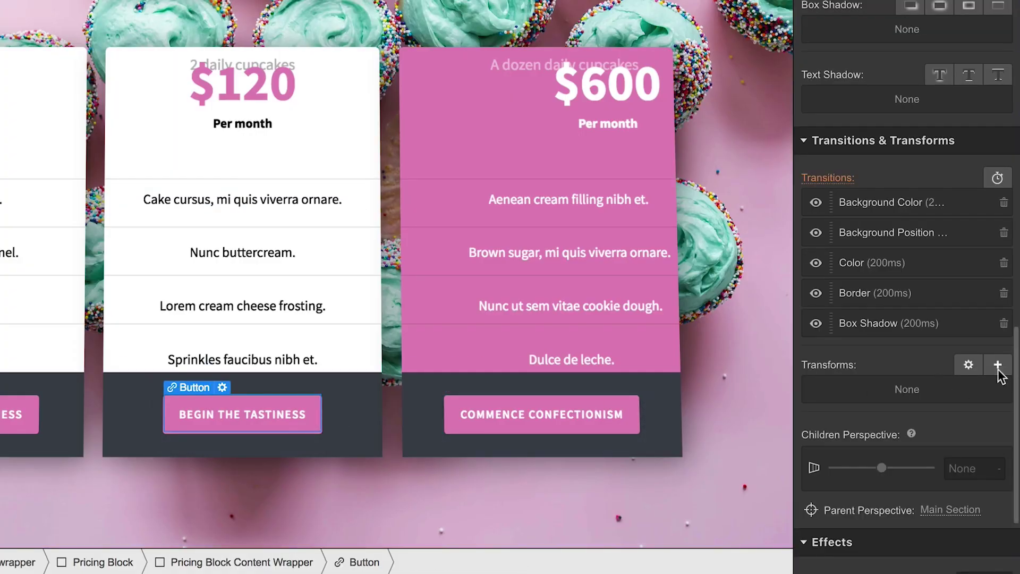
pyautogui.click(998, 366)
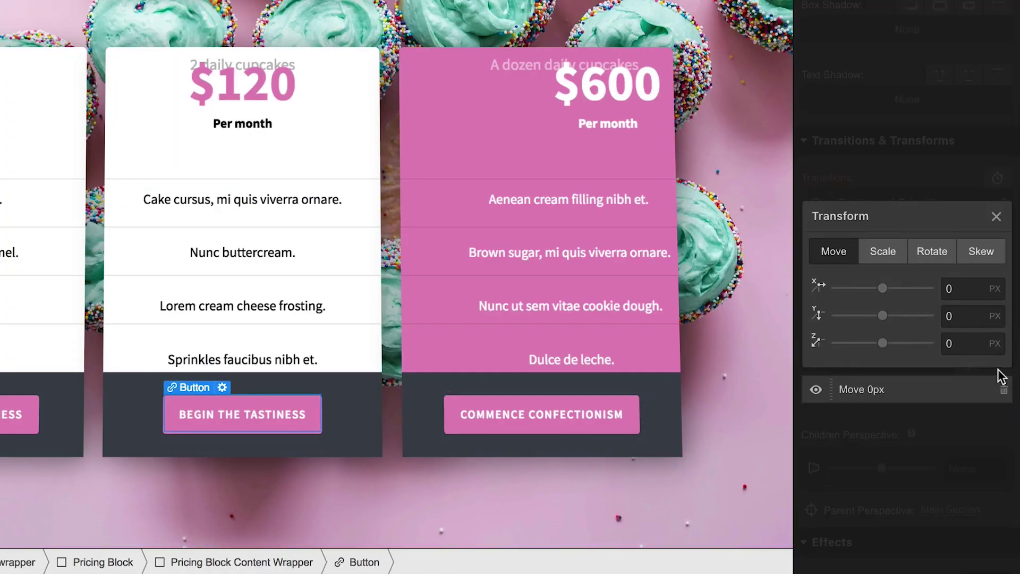
pyautogui.moveTo(897, 346); pyautogui.dragTo(918, 344)
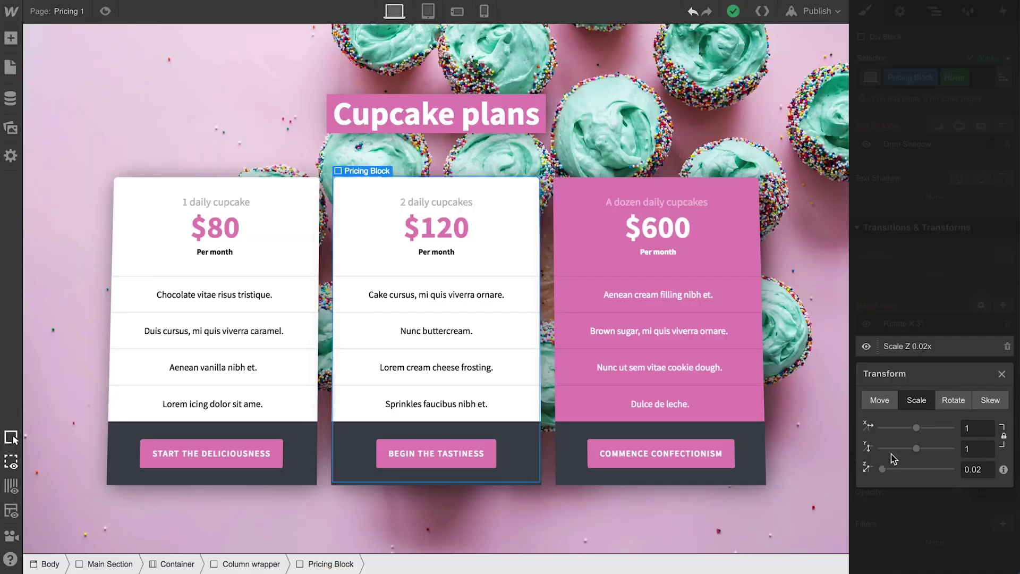
pyautogui.moveTo(883, 469); pyautogui.dragTo(914, 469)
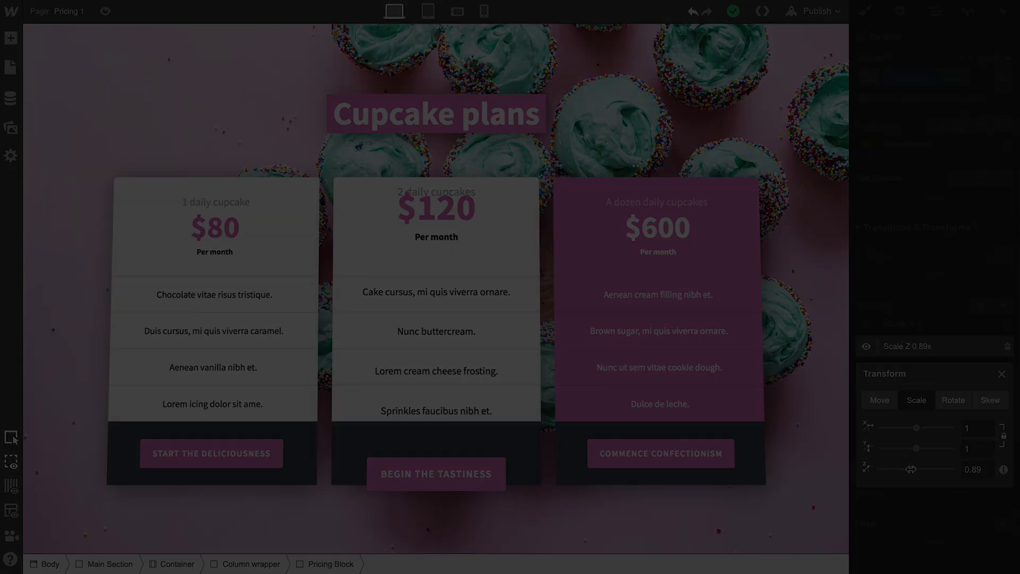